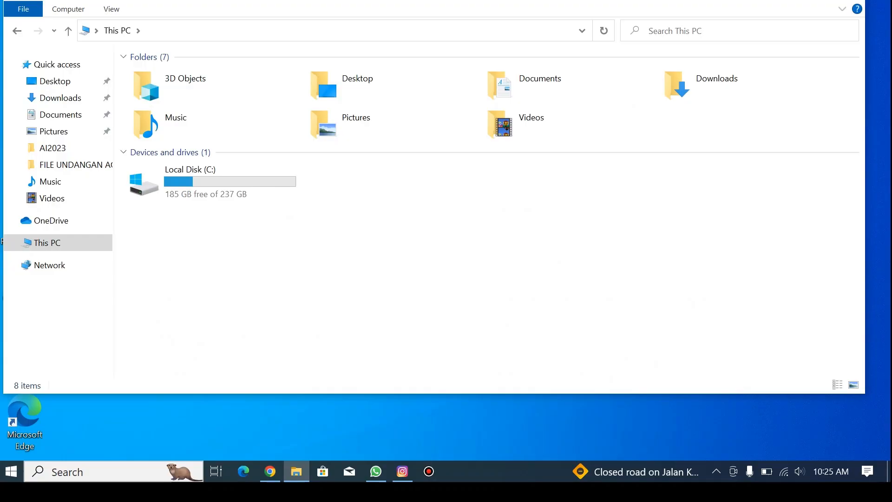
# Step: Open Computer Management for This PC and show Disk Management
pyautogui.click(211, 181)
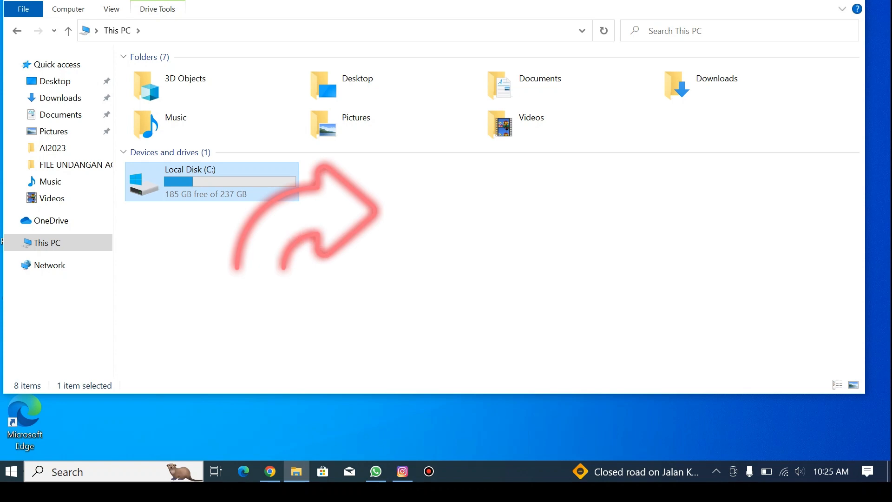
pyautogui.click(385, 279)
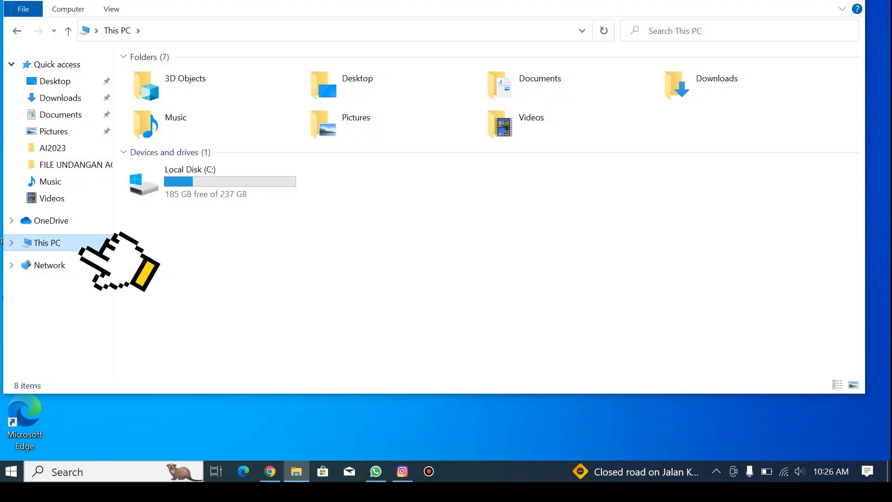
pyautogui.rightClick(56, 243)
pyautogui.click(95, 274)
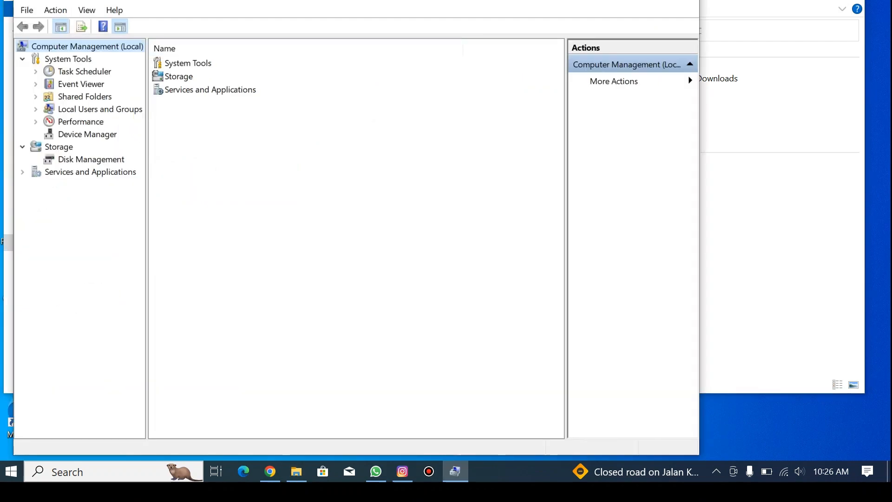
pyautogui.moveTo(332, 3); pyautogui.dragTo(398, 1)
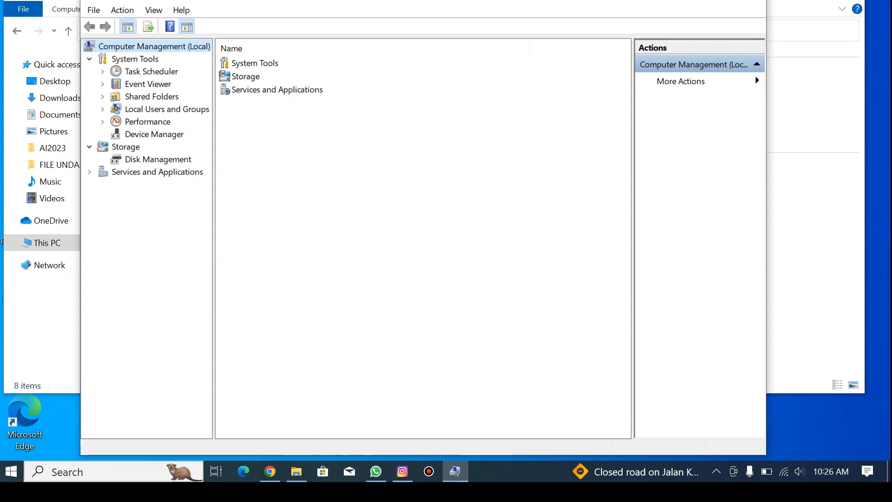
pyautogui.click(158, 159)
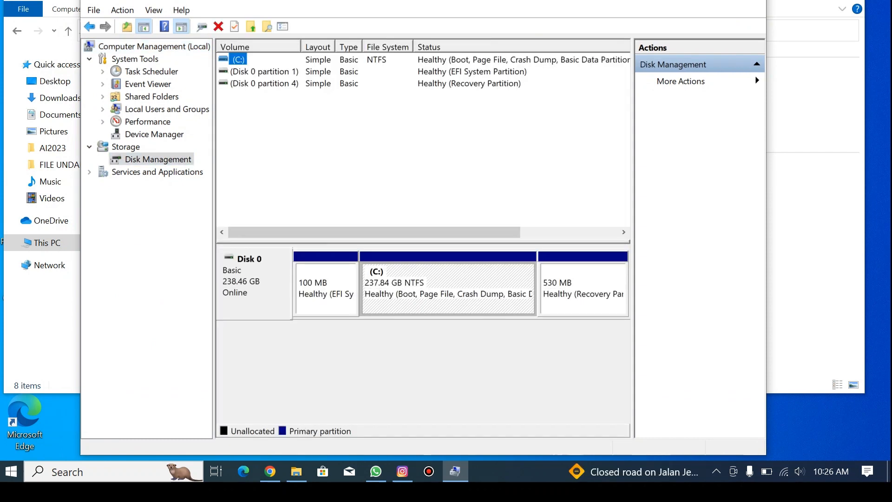
# Step: Examine the EFI system, C: and recovery partitions on Disk 0 in turn
pyautogui.click(584, 288)
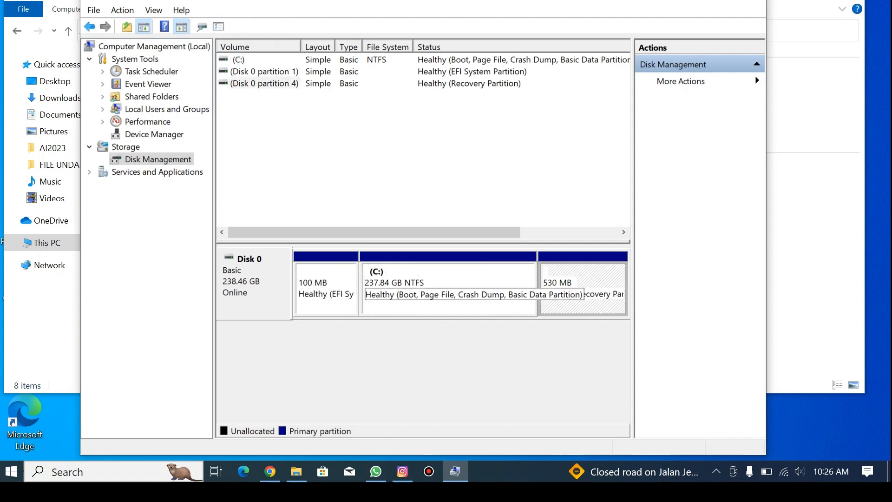
pyautogui.click(441, 289)
pyautogui.click(326, 289)
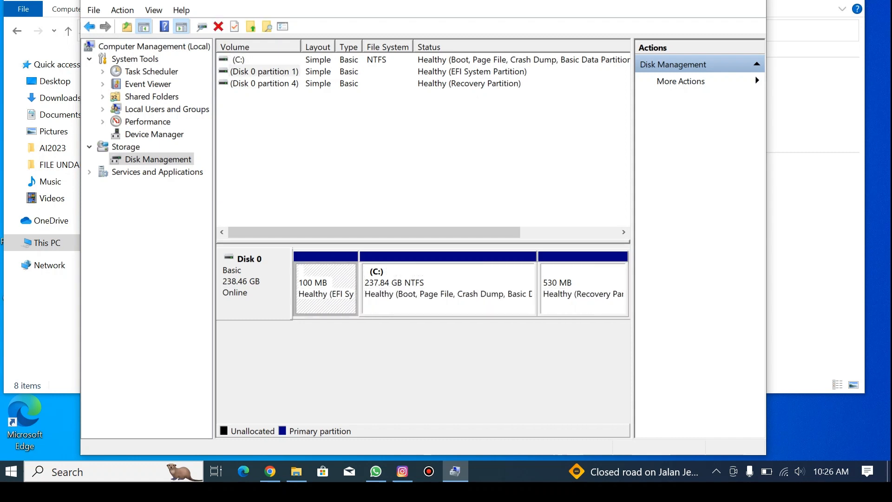
pyautogui.click(442, 293)
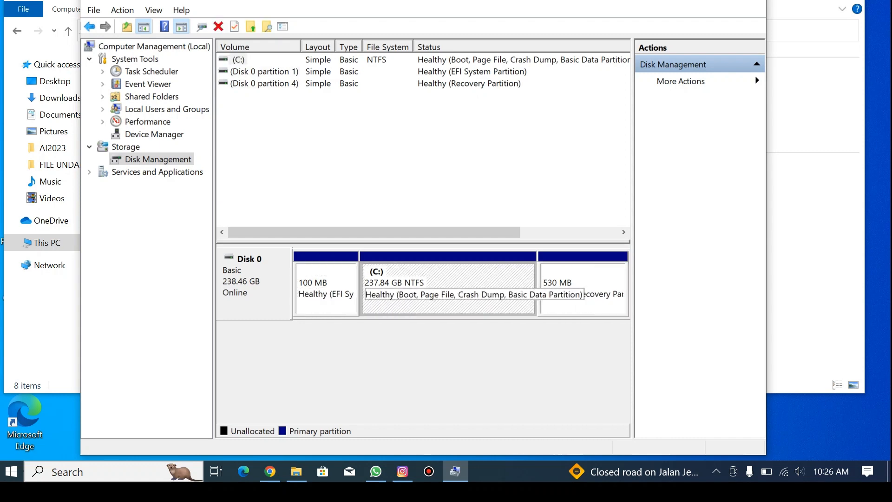
pyautogui.click(583, 290)
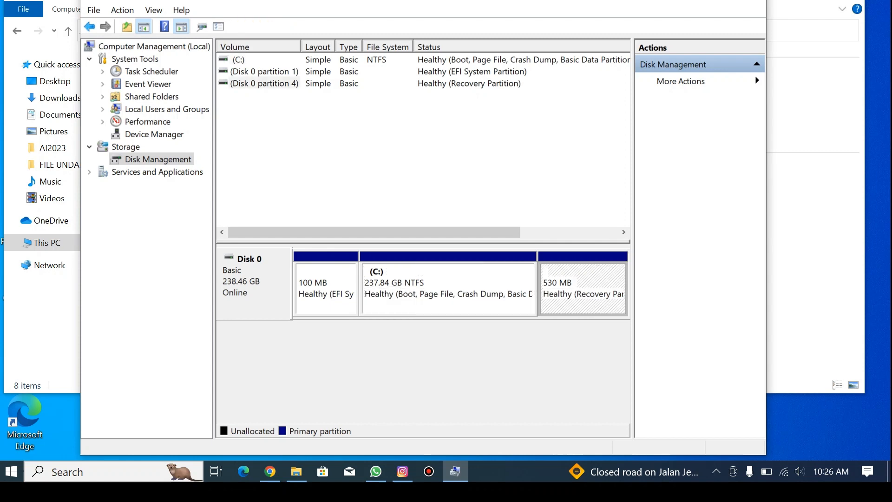
pyautogui.click(448, 290)
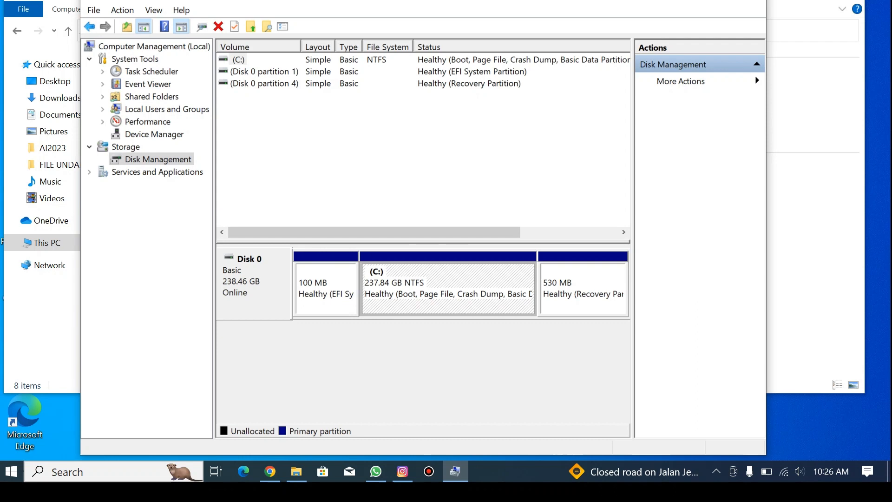
pyautogui.click(583, 292)
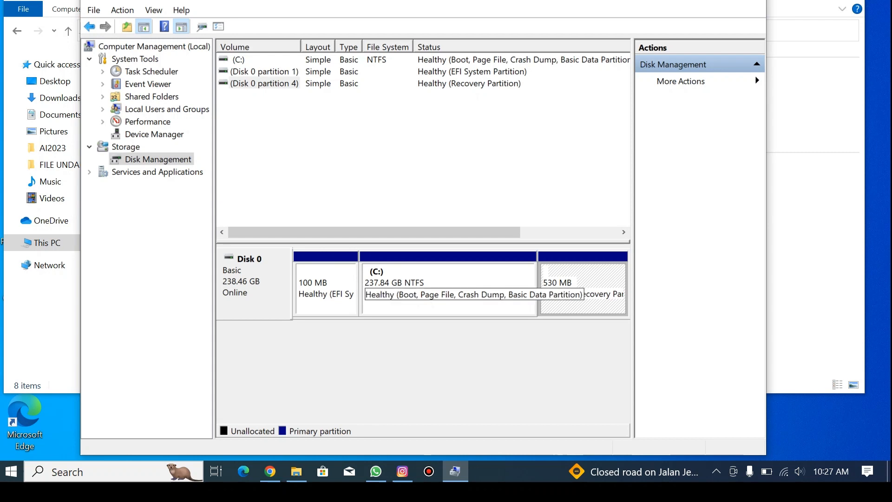
pyautogui.click(448, 294)
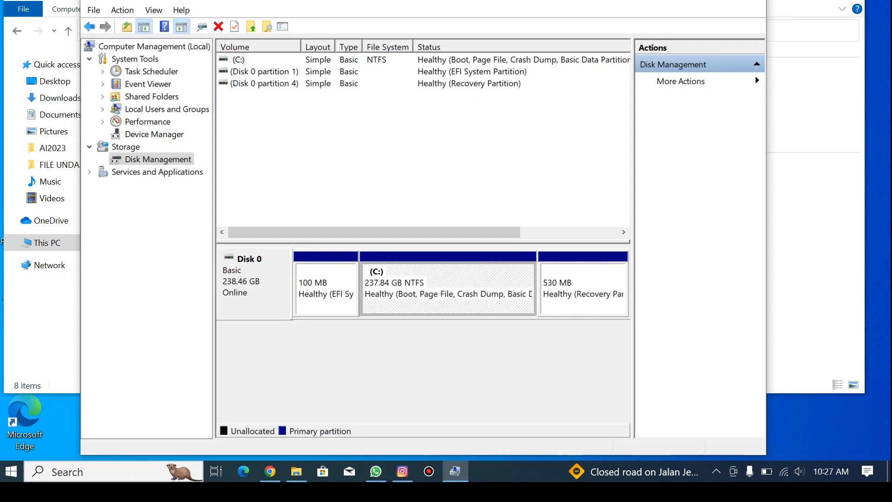
pyautogui.click(583, 294)
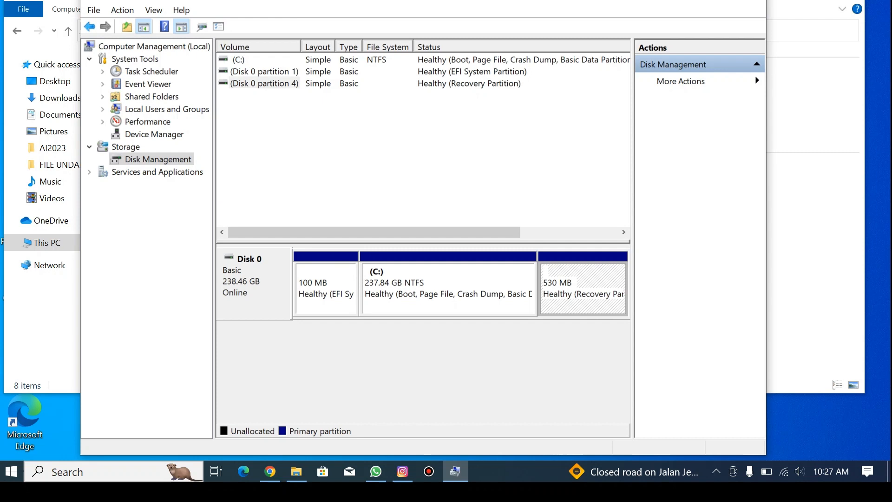
# Step: Check which operations are offered for the 530 MB recovery partition
pyautogui.rightClick(585, 277)
pyautogui.click(579, 271)
pyautogui.rightClick(579, 271)
pyautogui.click(579, 271)
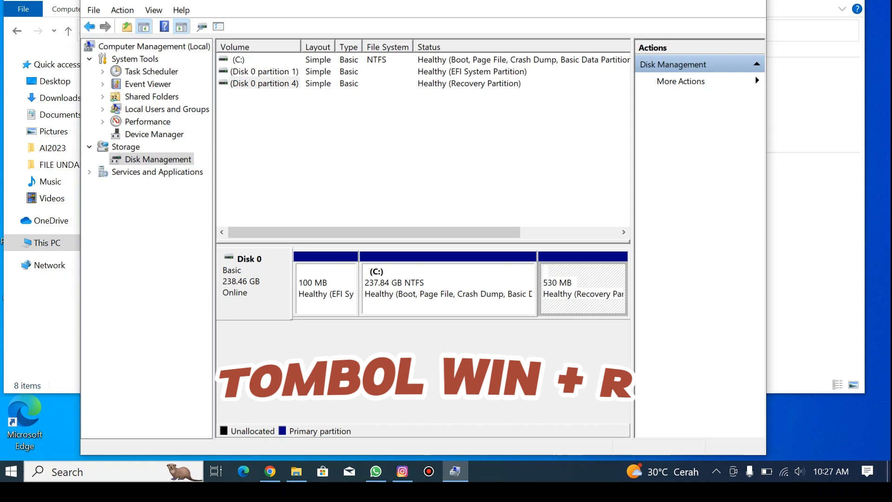
# Step: Open a Command Prompt through the Run dialog with cmd and start diskpart
pyautogui.press('super+r')
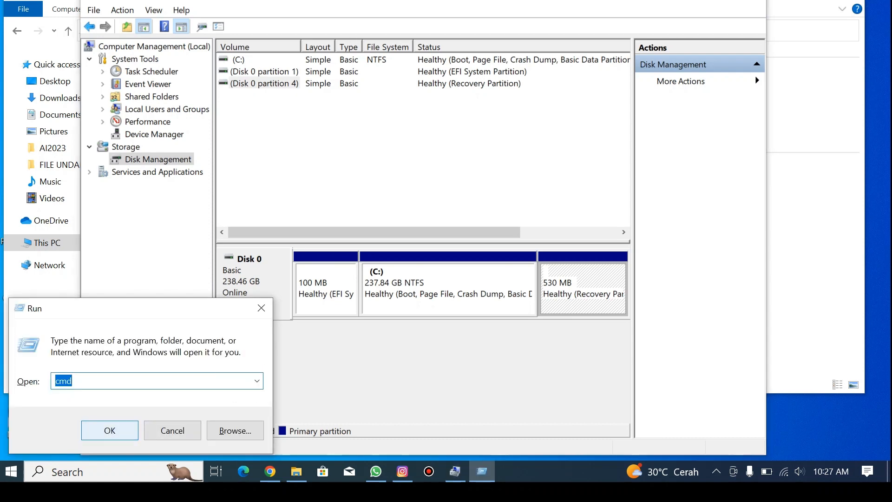
pyautogui.click(110, 431)
pyautogui.moveTo(302, 11); pyautogui.dragTo(419, 40)
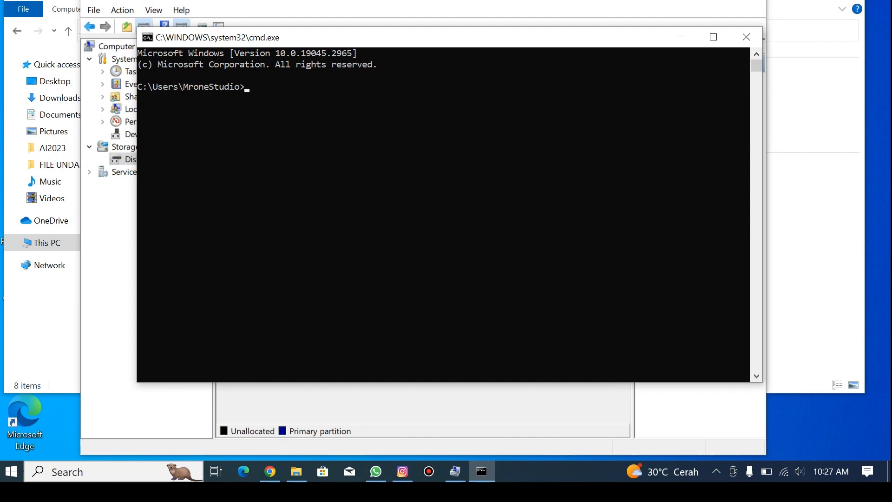
pyautogui.write('di')
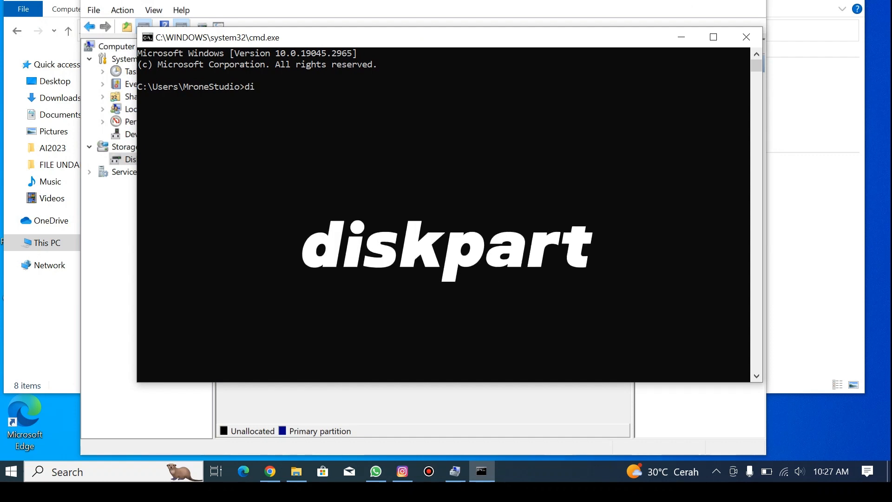
pyautogui.write('skpart')
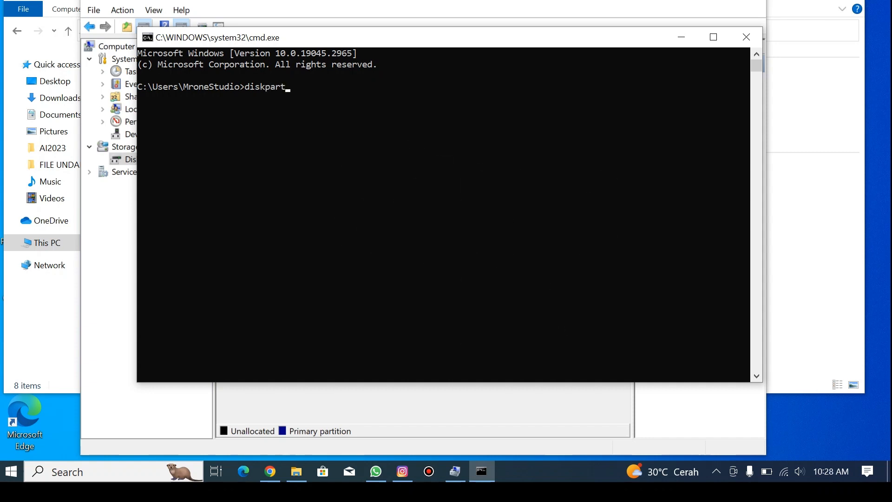
pyautogui.press('Return')
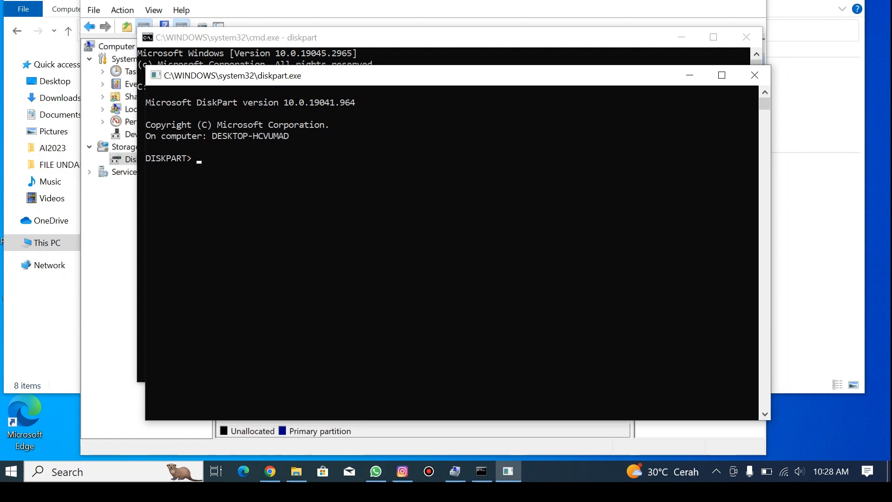
# Step: List the available disks in DiskPart and select disk 0
pyautogui.write('list disk')
pyautogui.press('Return')
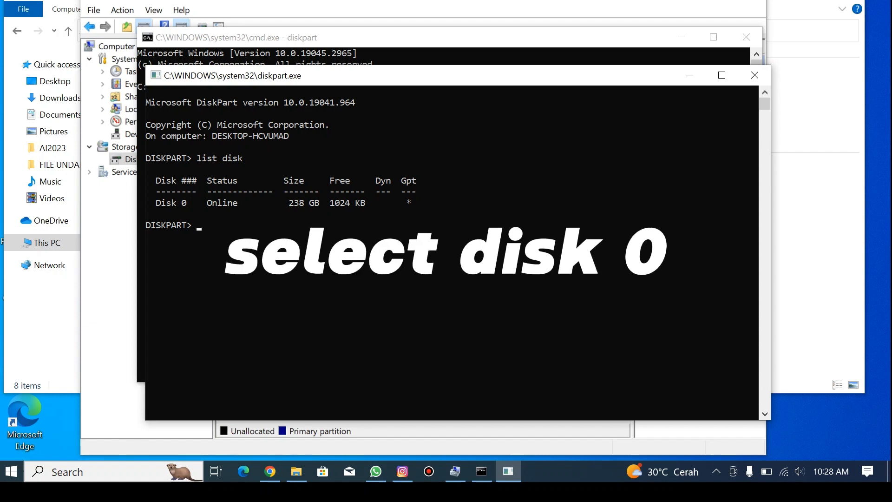
pyautogui.write('se')
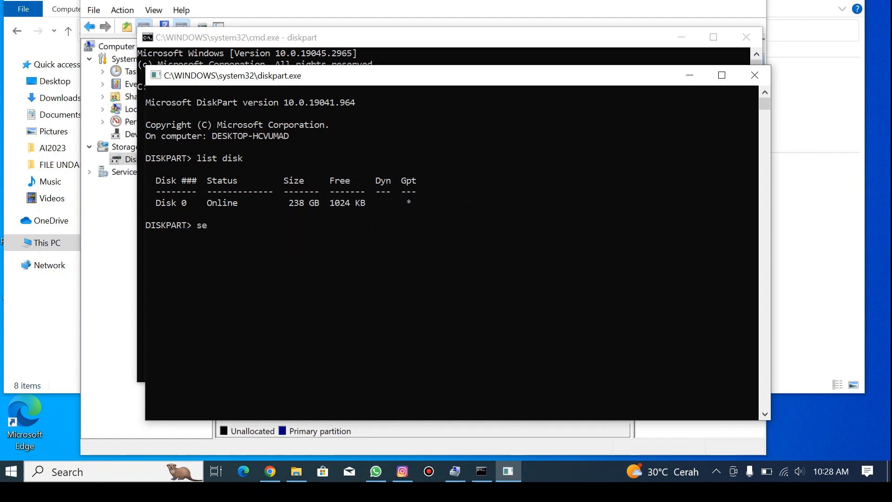
pyautogui.write('lect disk 0')
pyautogui.press('Return')
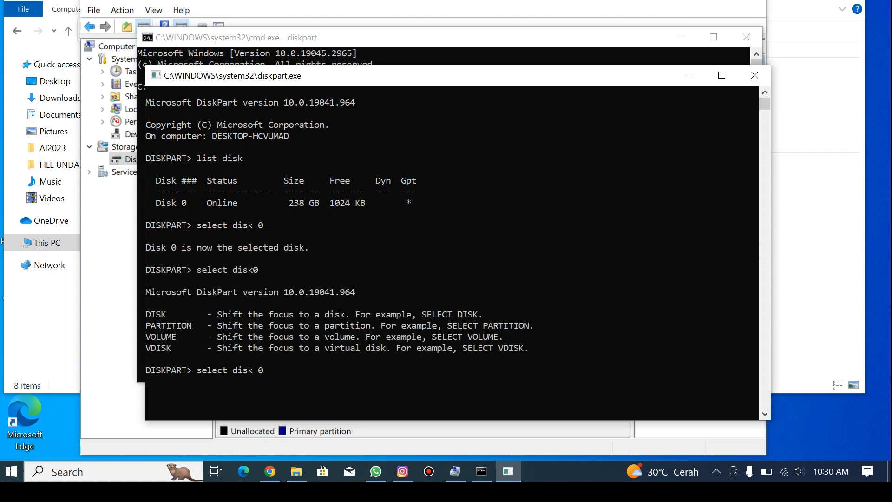
pyautogui.press('Return')
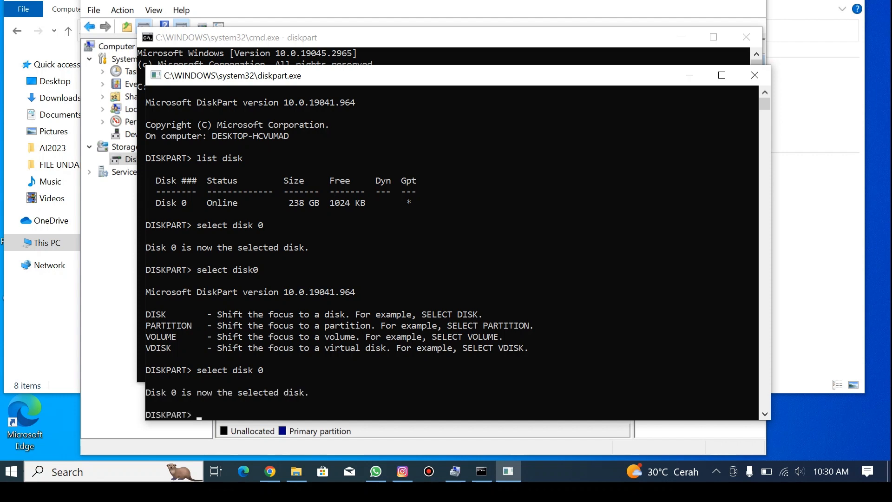
# Step: List the partitions of the selected disk with list partition
pyautogui.scroll(-3, 452, 251)
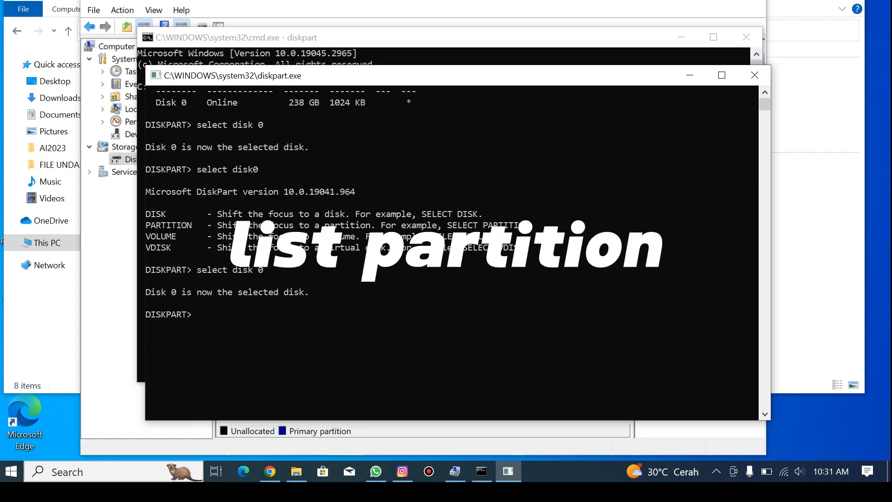
pyautogui.write('list p')
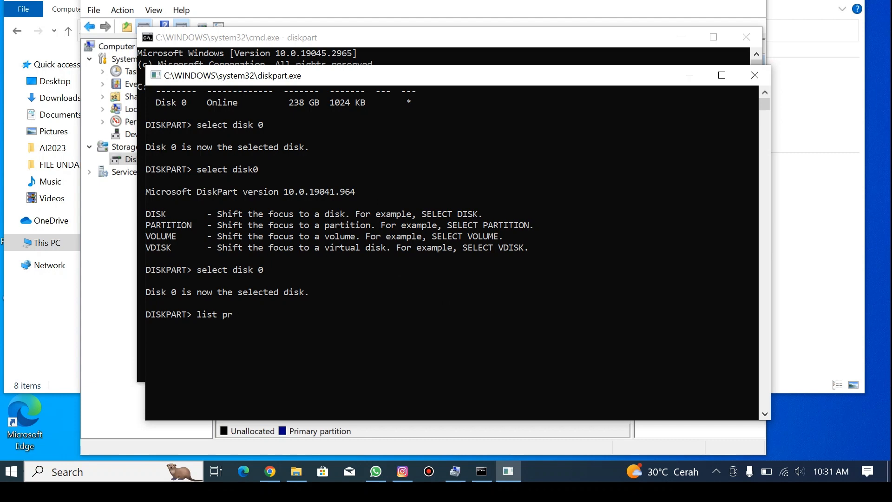
pyautogui.write('artition')
pyautogui.press('Return')
pyautogui.scroll(-3, 451, 251)
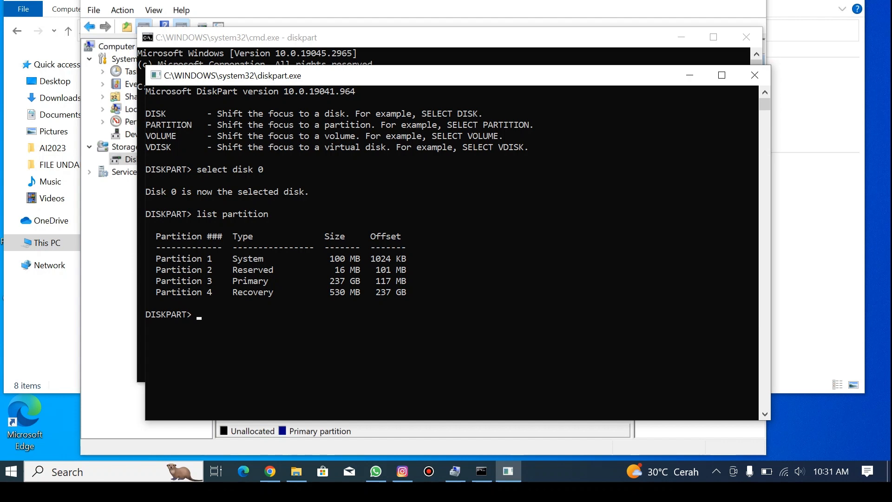
# Step: Switch to Disk Management, recheck the operations offered for the 530 MB recovery partition, and return to DiskPart
pyautogui.click(455, 471)
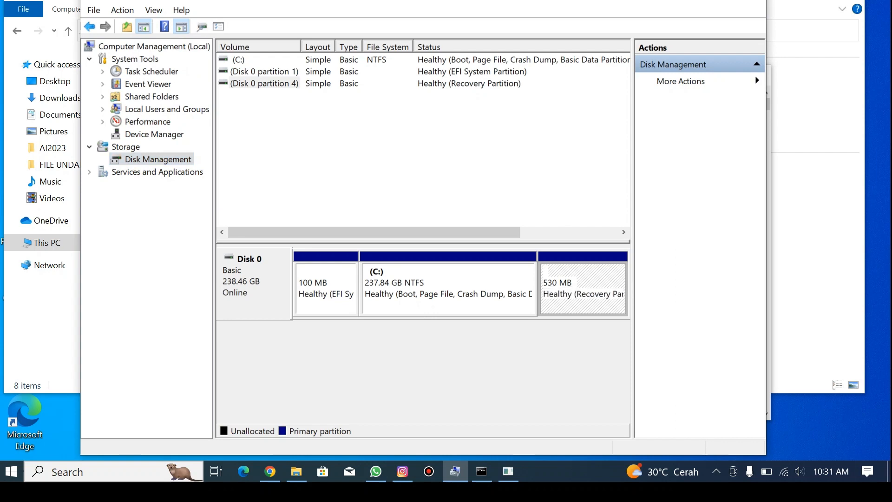
pyautogui.rightClick(596, 278)
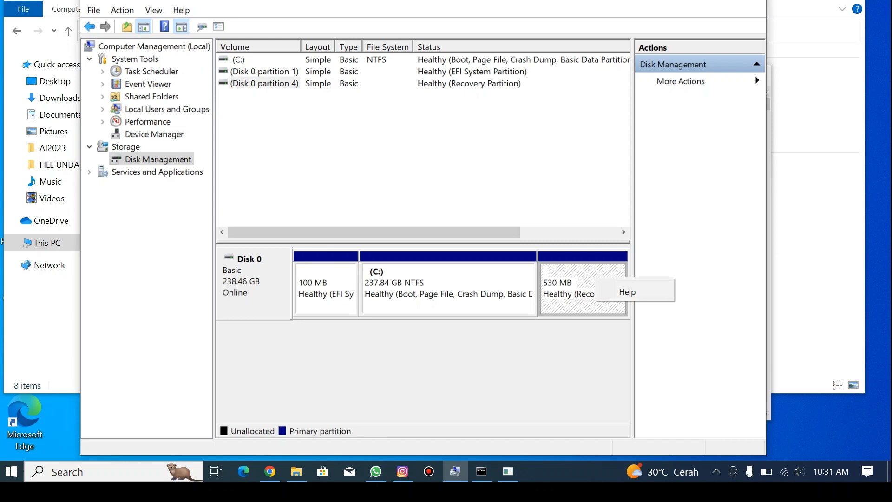
pyautogui.click(508, 471)
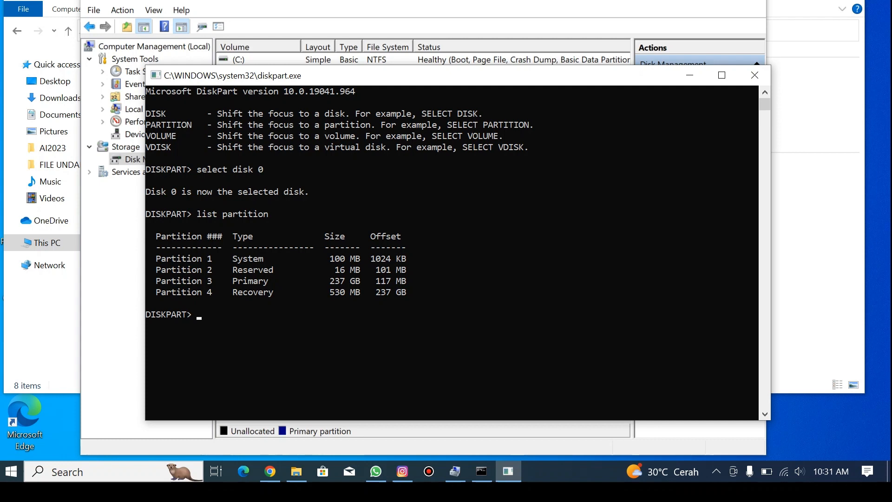
# Step: Select the recovery partition in DiskPart with select partition 4
pyautogui.write('select ')
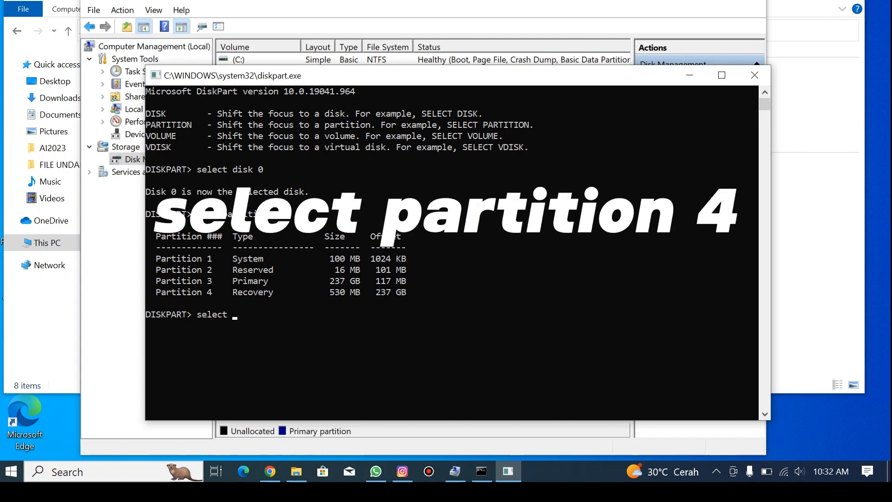
pyautogui.write('partition 4')
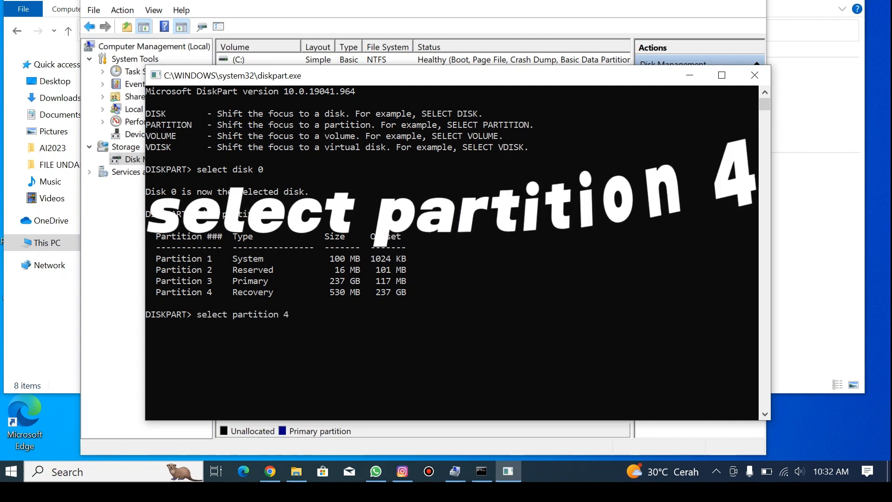
pyautogui.press('Return')
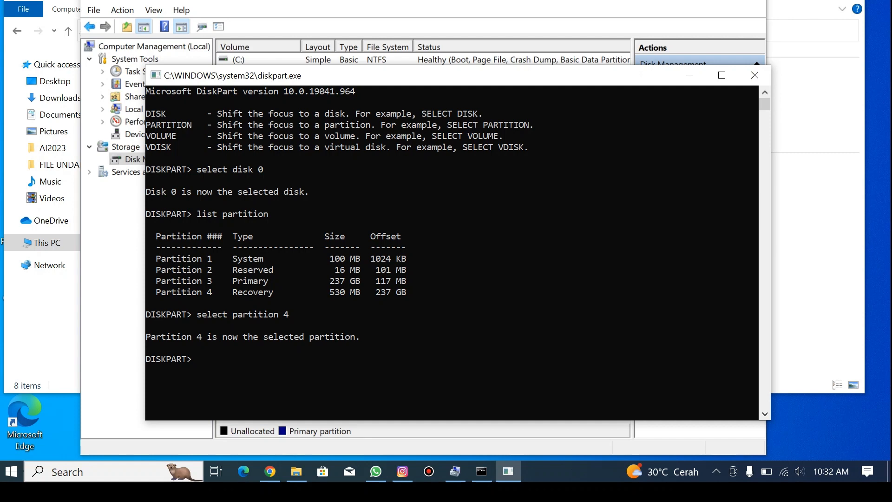
# Step: Try to delete the selected partition with the command "delete partition overide"
pyautogui.write('delete partition overide')
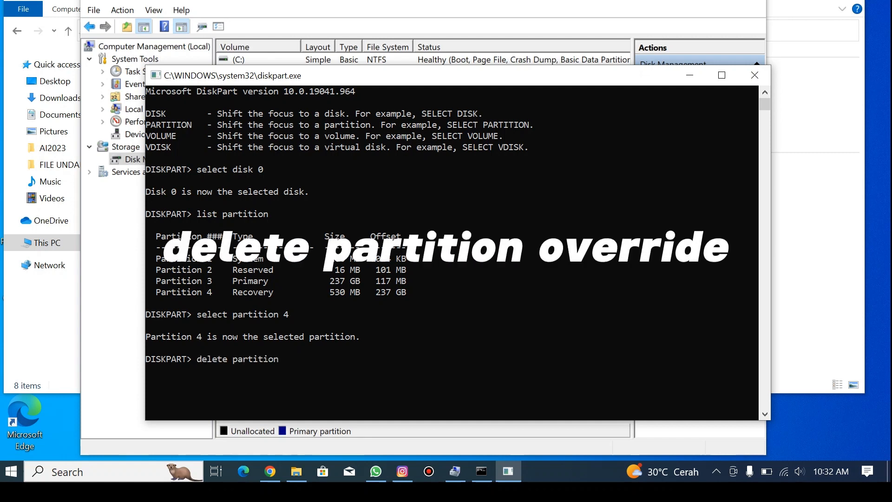
pyautogui.press('Return')
pyautogui.click(490, 303)
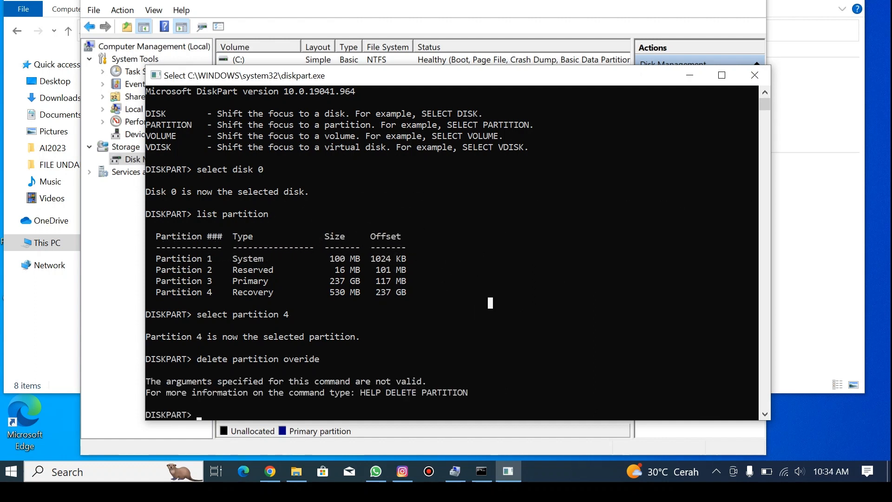
# Step: Correct the misspelled option in the last DiskPart command and delete the selected partition with delete partition override
pyautogui.press('Up')
pyautogui.press('Left')
pyautogui.press('Left')
pyautogui.press('Left')
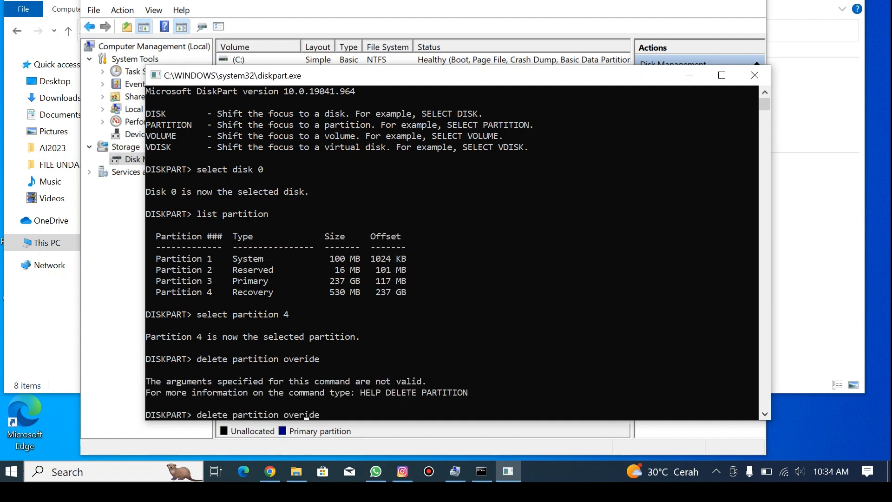
pyautogui.write('r')
pyautogui.press('Return')
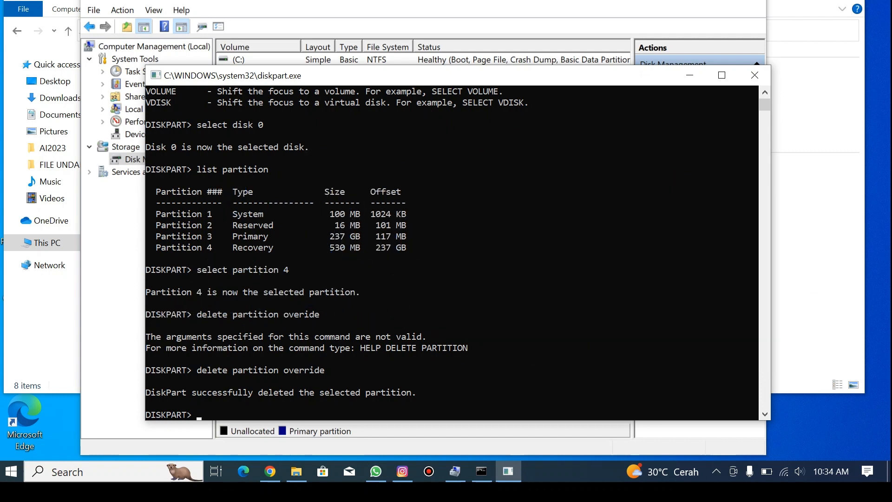
# Step: Close the DiskPart and Command Prompt windows to return to Disk Management
pyautogui.hotkey('alt', 'Tab')
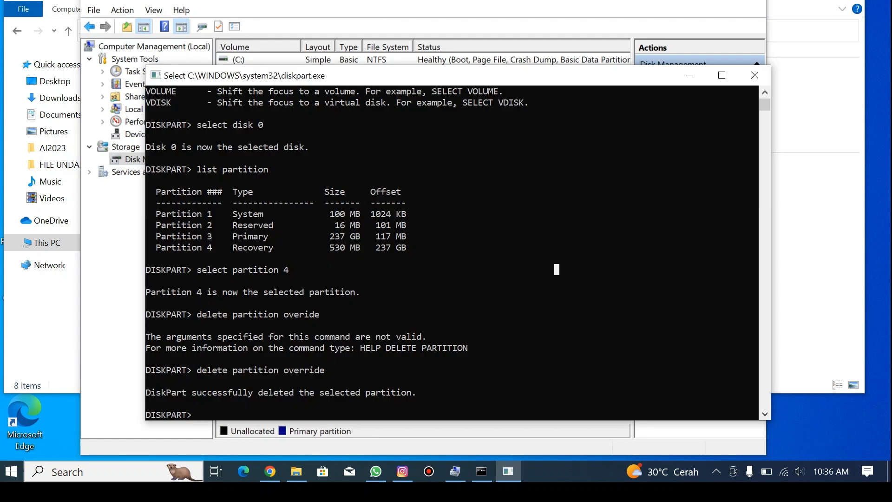
pyautogui.click(755, 75)
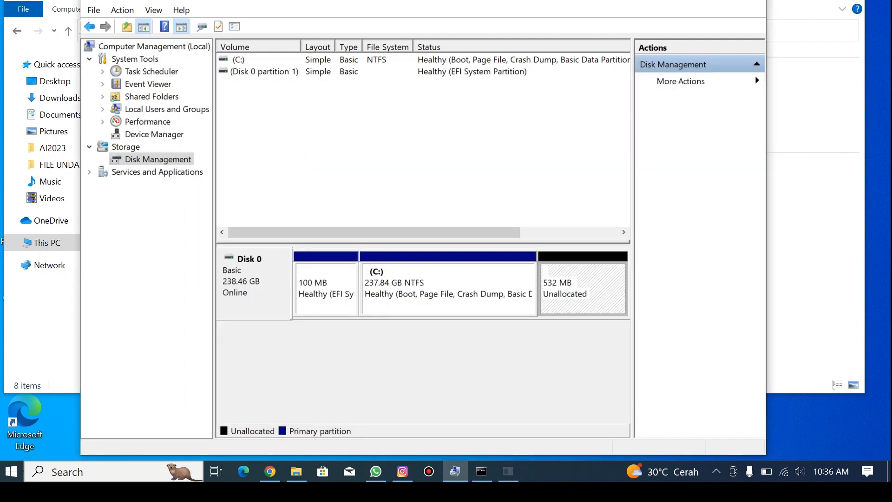
pyautogui.click(747, 37)
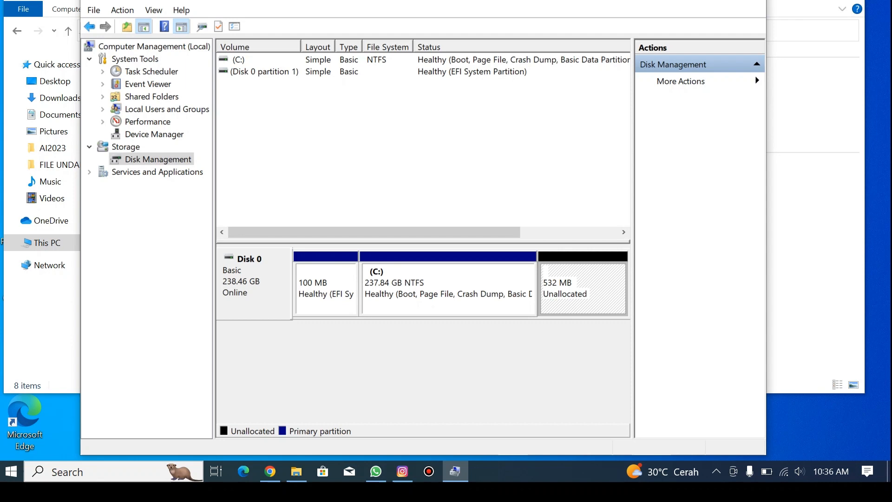
# Step: Check the operations offered for the unallocated space and for the C: volume on Disk 0
pyautogui.rightClick(604, 280)
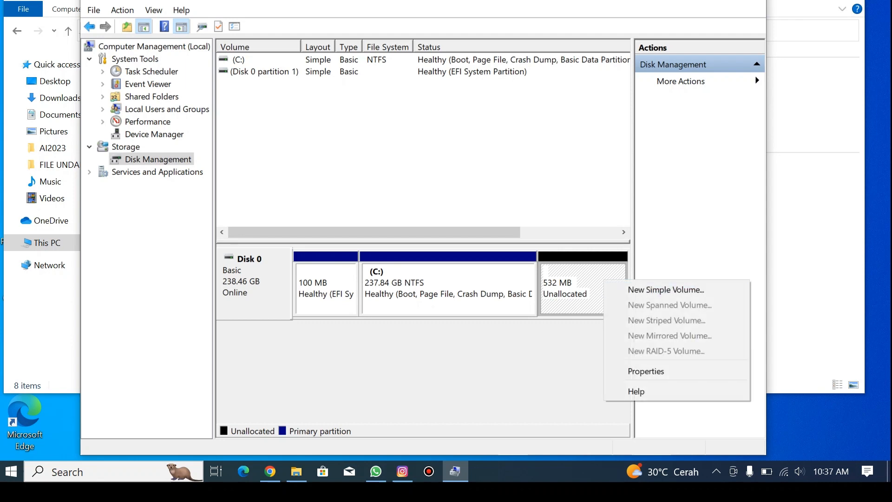
pyautogui.click(448, 289)
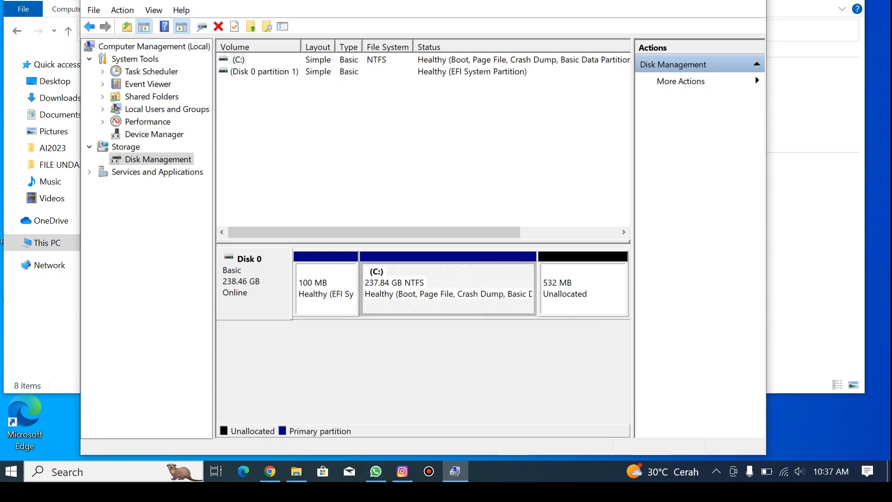
pyautogui.click(584, 289)
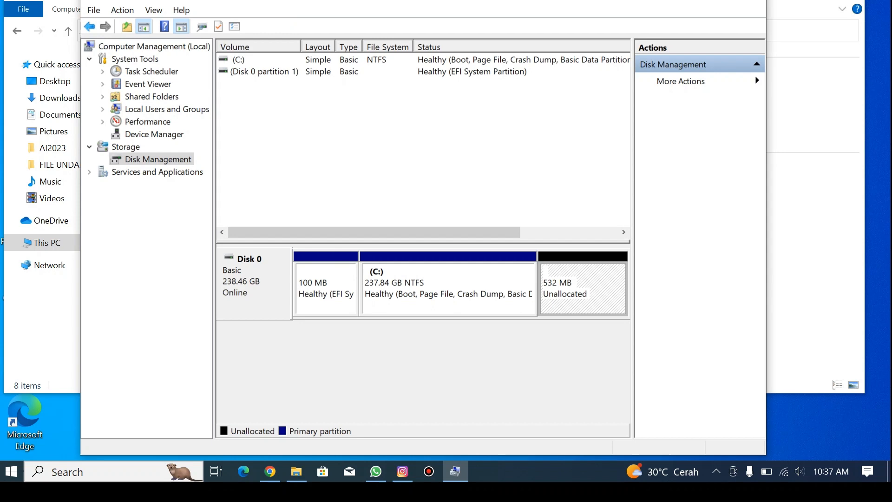
pyautogui.rightClick(460, 270)
pyautogui.rightClick(480, 275)
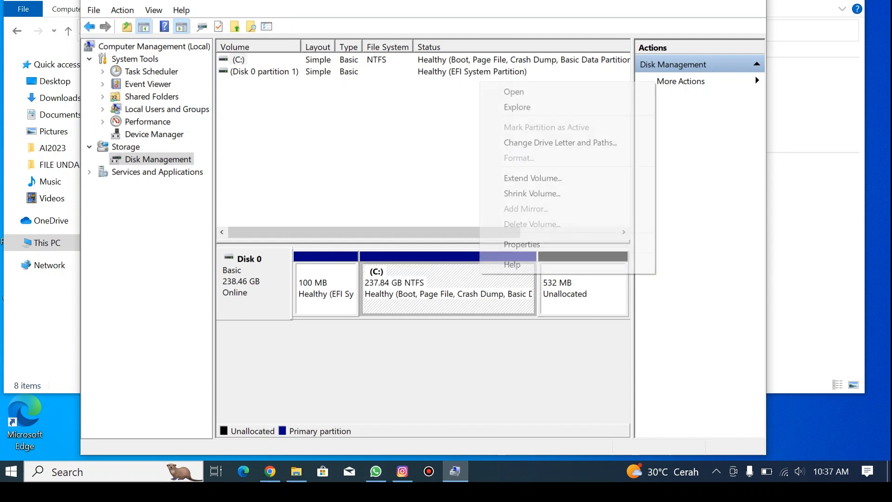
pyautogui.press('Return')
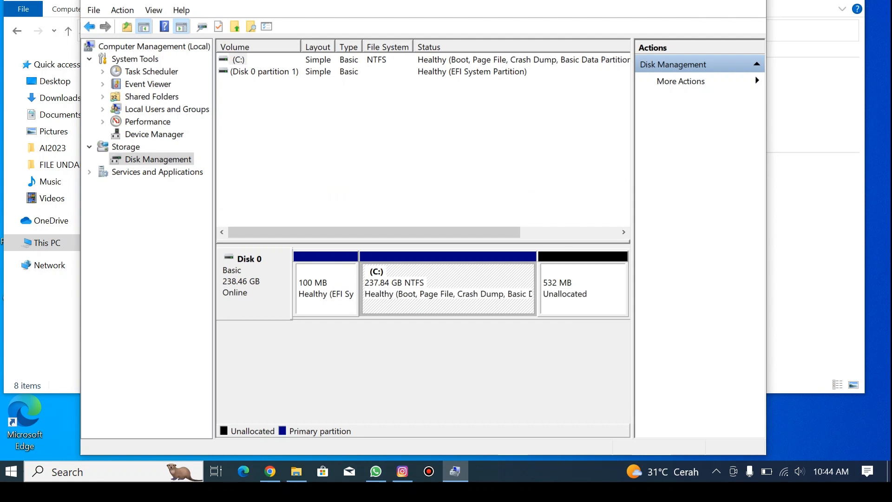
# Step: Shrink the C: volume by 100000 MB
pyautogui.rightClick(473, 279)
pyautogui.click(522, 196)
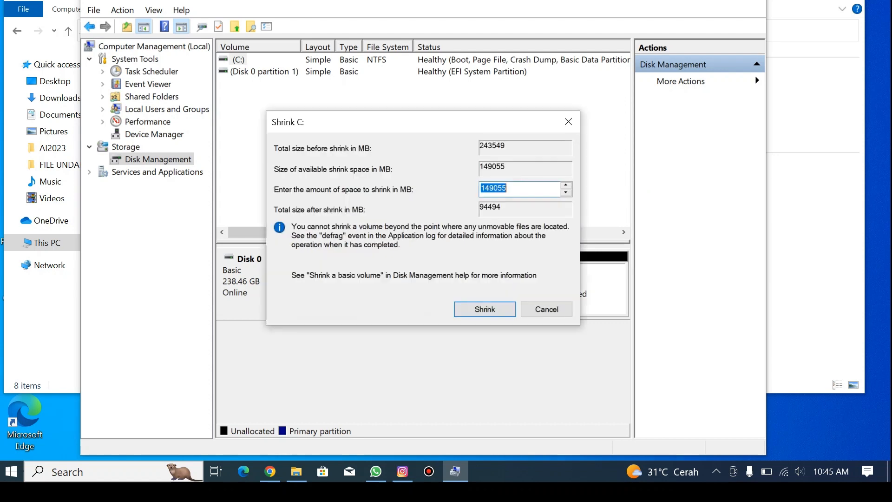
pyautogui.click(508, 188)
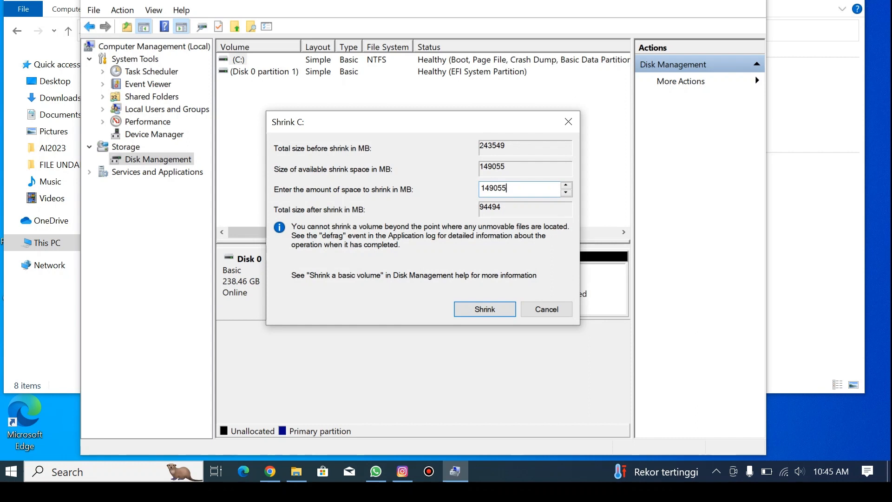
pyautogui.hotkey('ctrl', 'a')
pyautogui.write('99999')
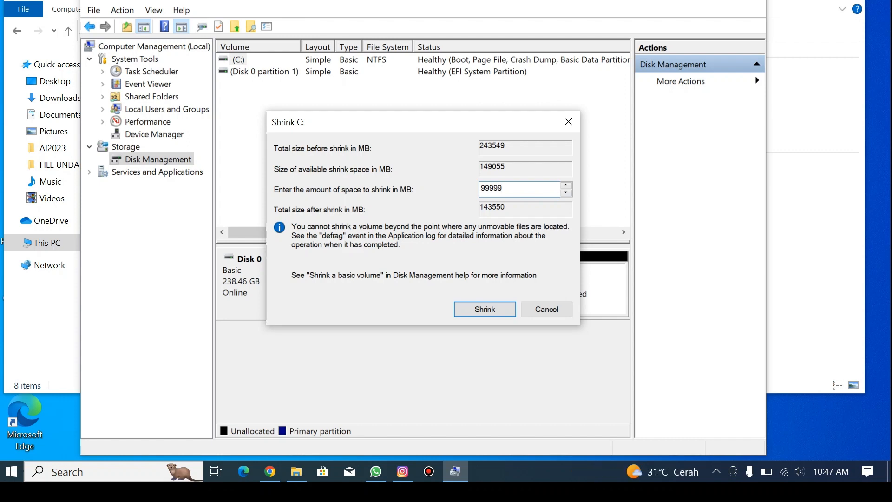
pyautogui.hotkey('ctrl', 'a')
pyautogui.write('100000')
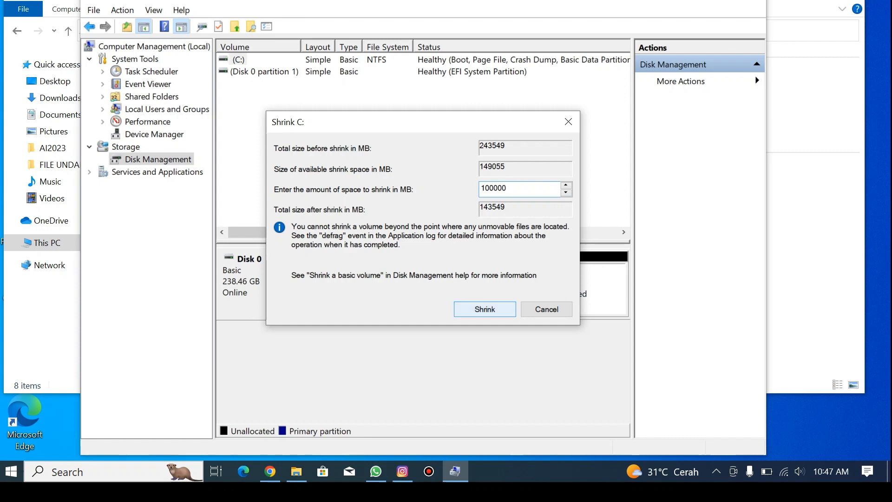
pyautogui.click(485, 309)
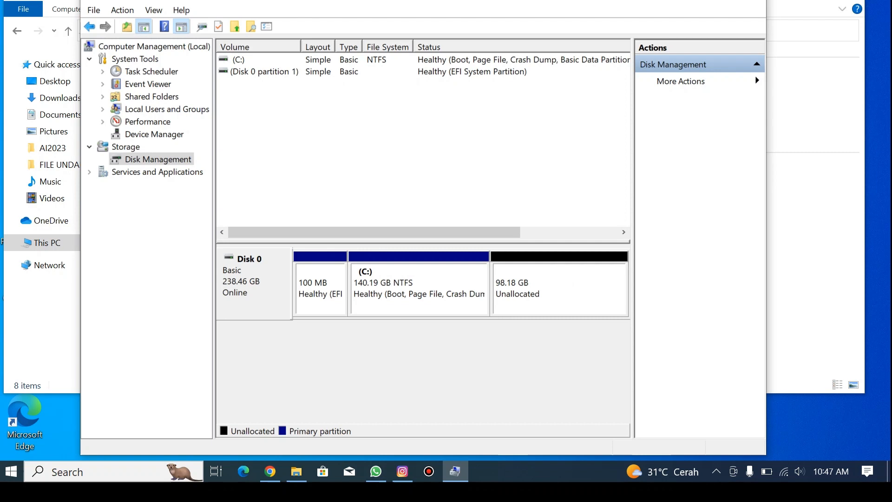
# Step: Examine the shrunken C: volume and the unallocated space beside it on Disk 0
pyautogui.click(559, 289)
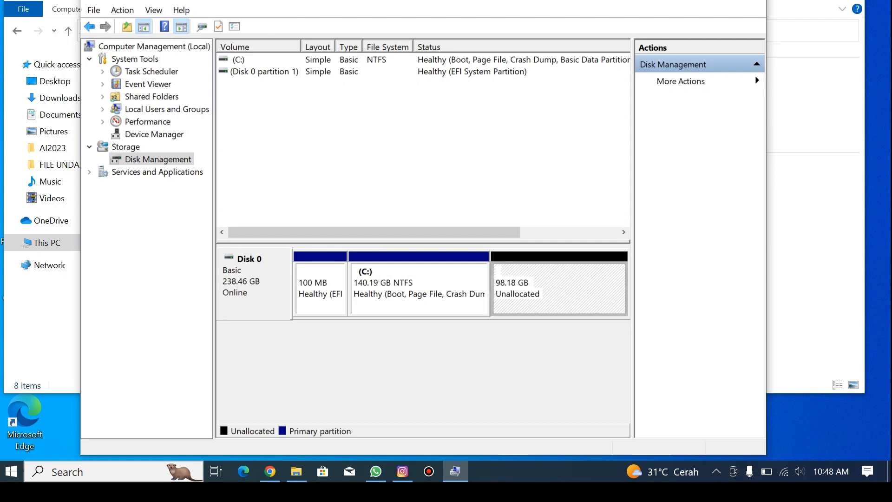
pyautogui.moveTo(374, 232)
pyautogui.mouseDown()
pyautogui.moveTo(473, 232)
pyautogui.moveTo(374, 232)
pyautogui.mouseUp()
pyautogui.click(419, 289)
pyautogui.click(559, 289)
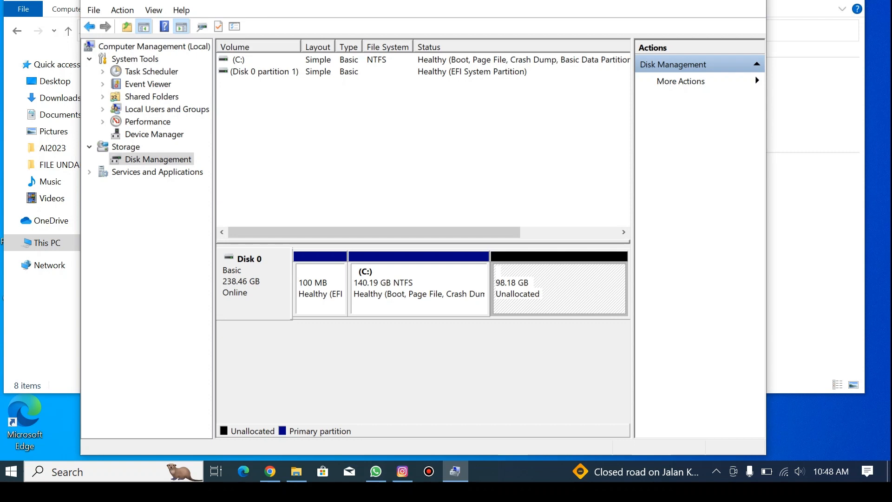
pyautogui.click(418, 288)
pyautogui.click(557, 288)
pyautogui.click(419, 288)
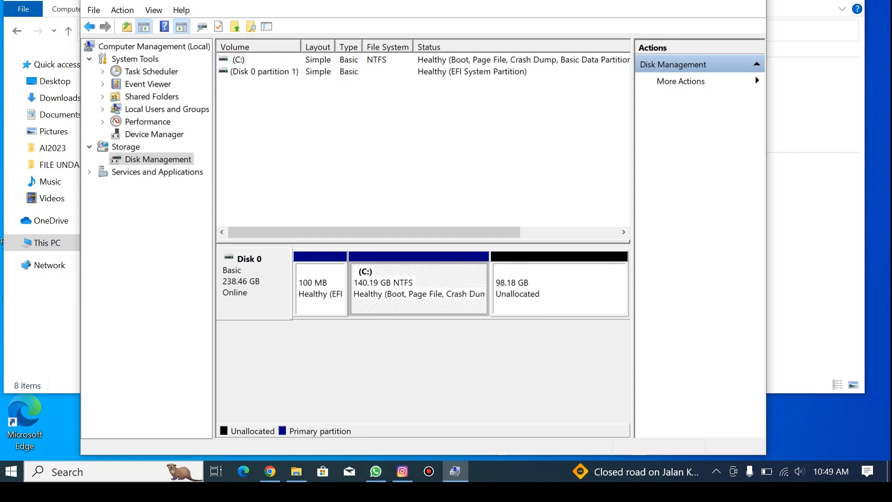
pyautogui.click(559, 289)
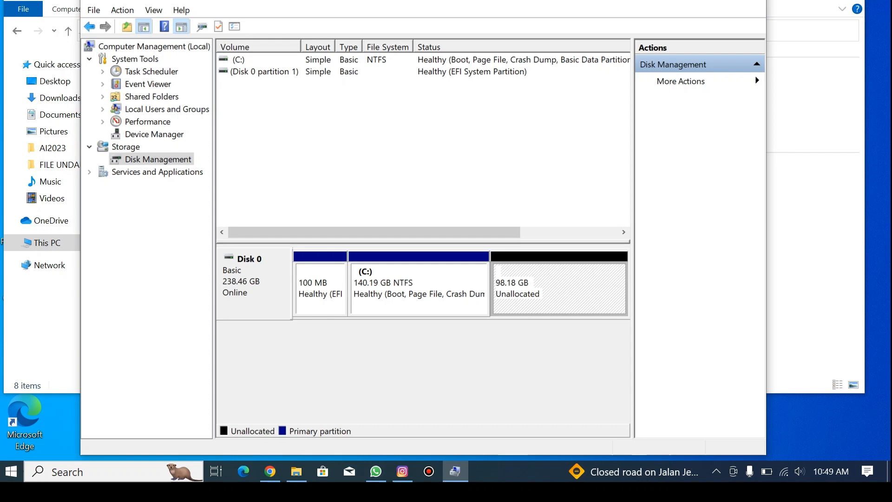
# Step: Switch to File Explorer, refresh This PC to check the listed drives, and return to Disk Management
pyautogui.click(42, 307)
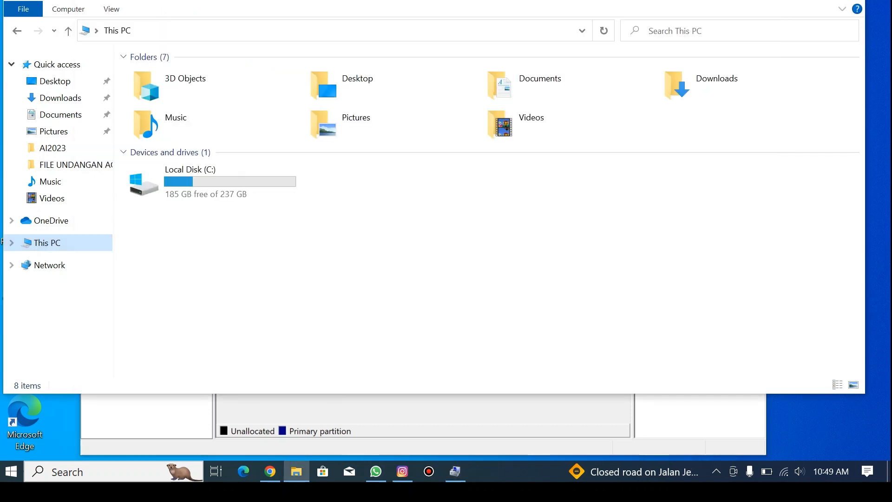
pyautogui.rightClick(431, 231)
pyautogui.click(467, 289)
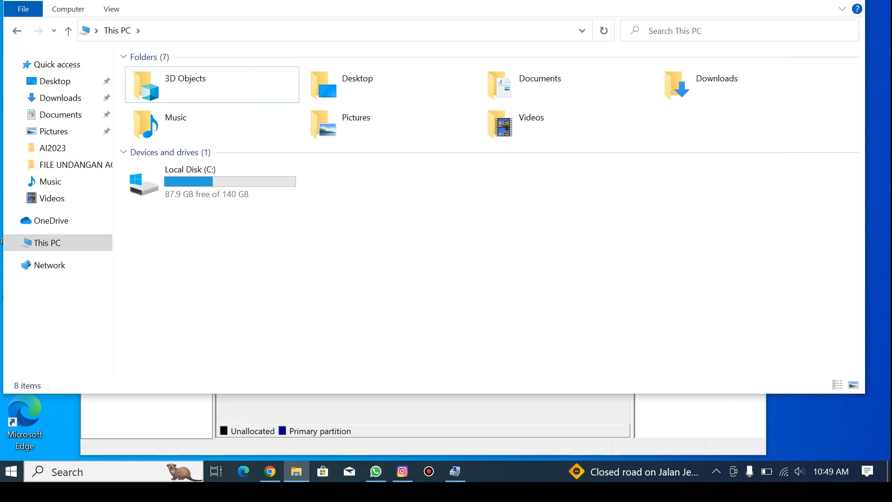
pyautogui.moveTo(148, 267); pyautogui.dragTo(398, 151)
pyautogui.click(409, 232)
pyautogui.click(455, 471)
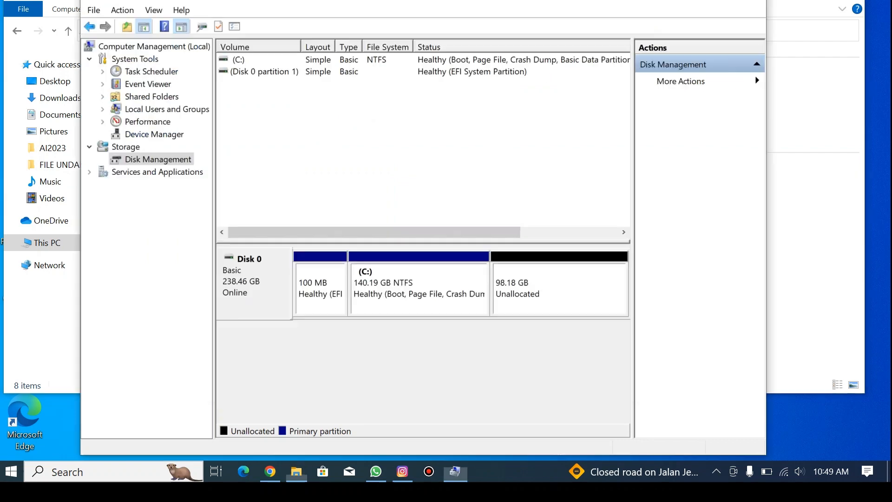
# Step: Start a new simple volume in the unallocated space on Disk 0 with a size of 100530 MB
pyautogui.click(560, 289)
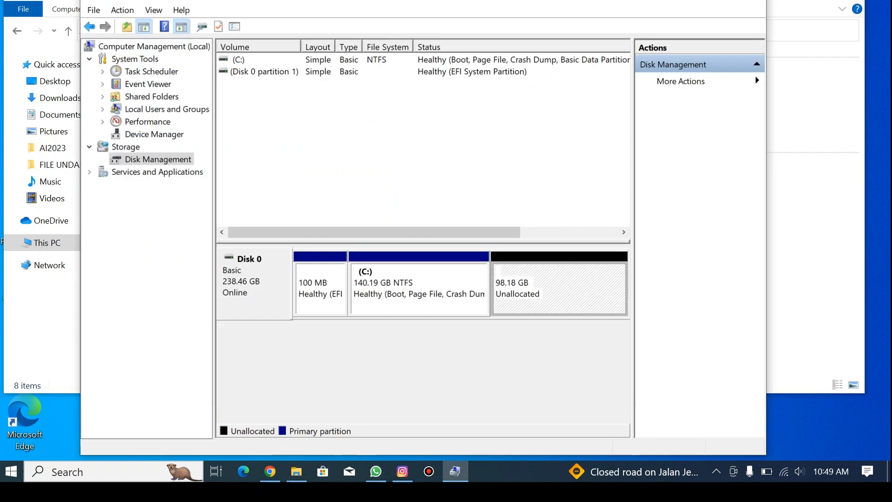
pyautogui.rightClick(567, 284)
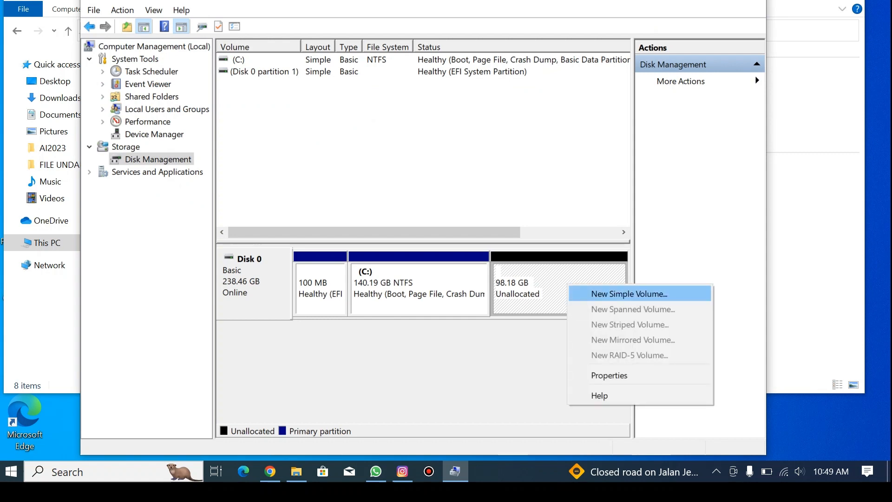
pyautogui.press('Return')
pyautogui.press('Return')
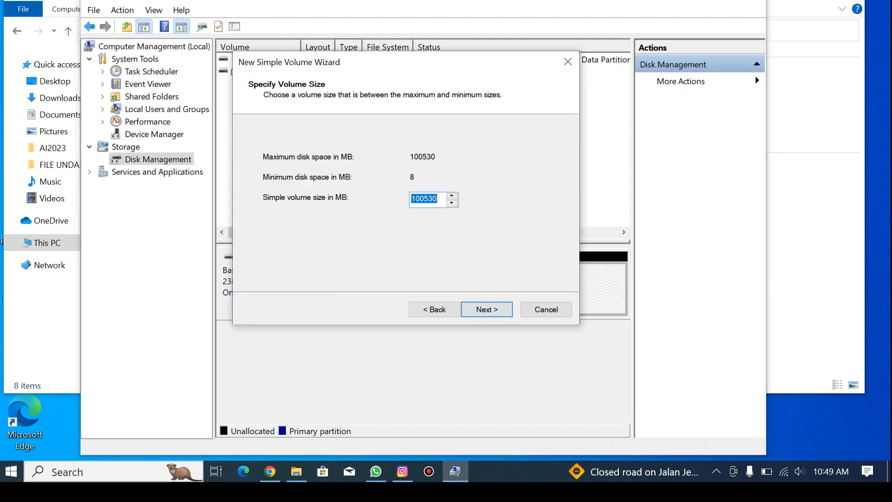
pyautogui.click(420, 198)
pyautogui.hotkey('shift', 'End')
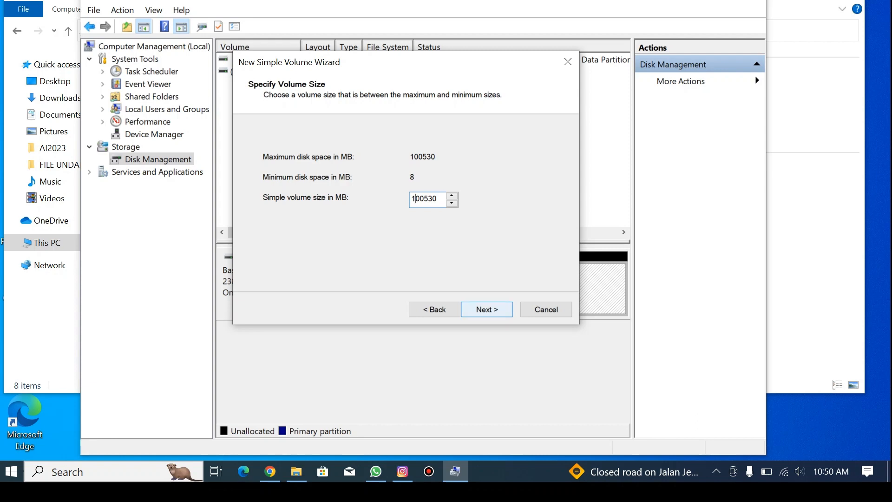
pyautogui.press('Return')
# Step: Assign drive letter D to the new volume and finish the wizard with NTFS, label New Volume and quick format
pyautogui.click(468, 158)
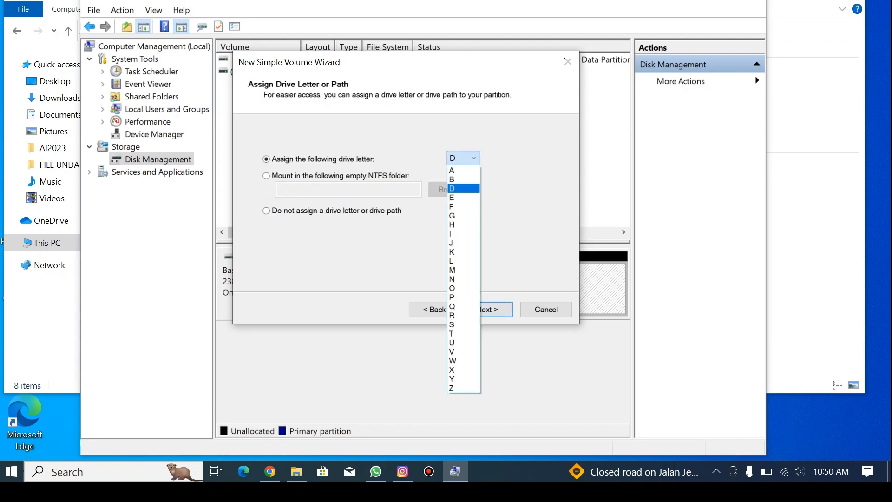
pyautogui.click(463, 188)
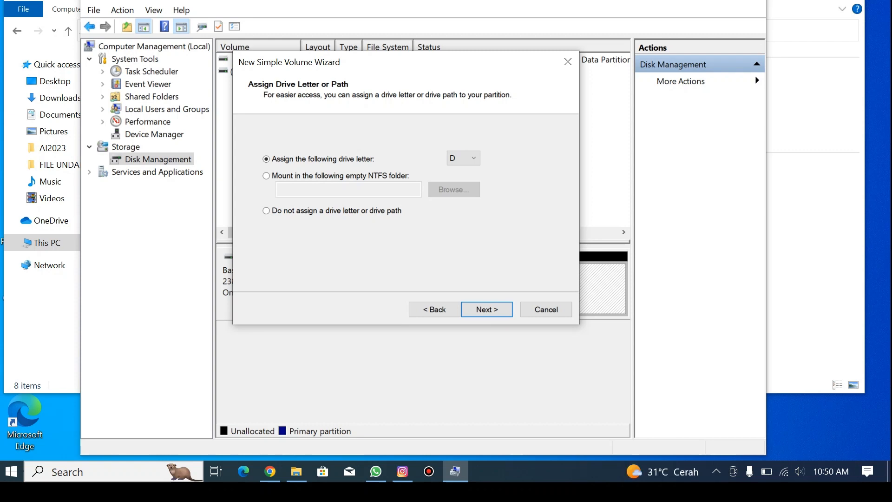
pyautogui.press('Return')
pyautogui.press('Return')
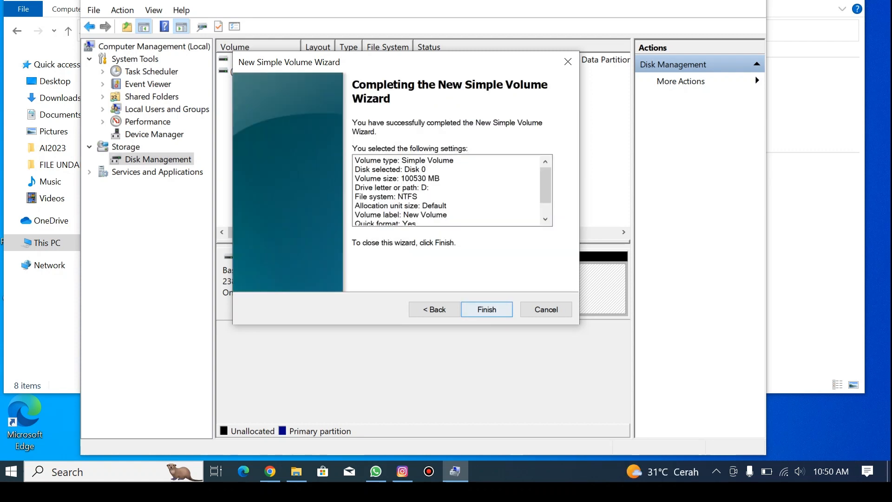
pyautogui.press('Return')
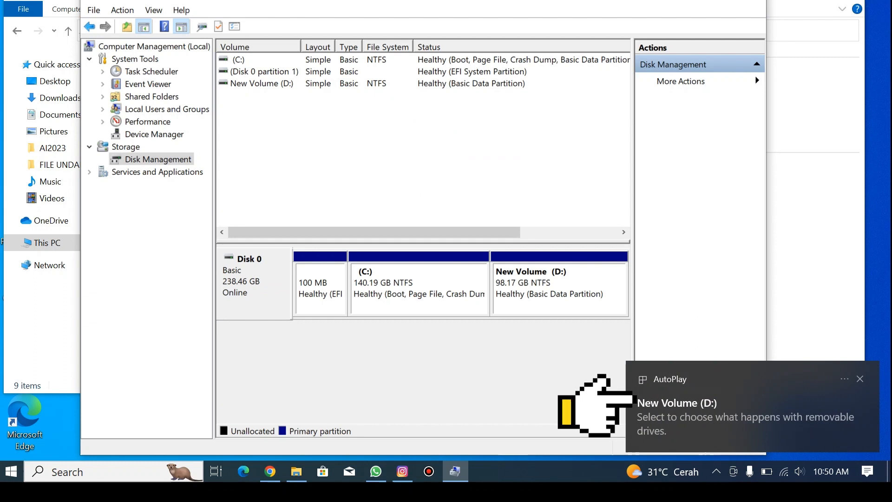
# Step: Select the new D: volume on Disk 0, then switch to File Explorer and refresh This PC
pyautogui.click(557, 288)
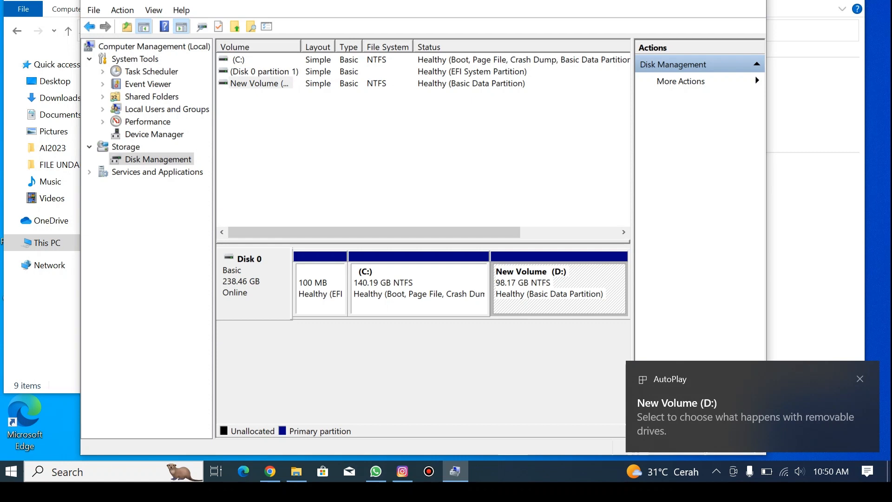
pyautogui.click(11, 64)
pyautogui.rightClick(343, 256)
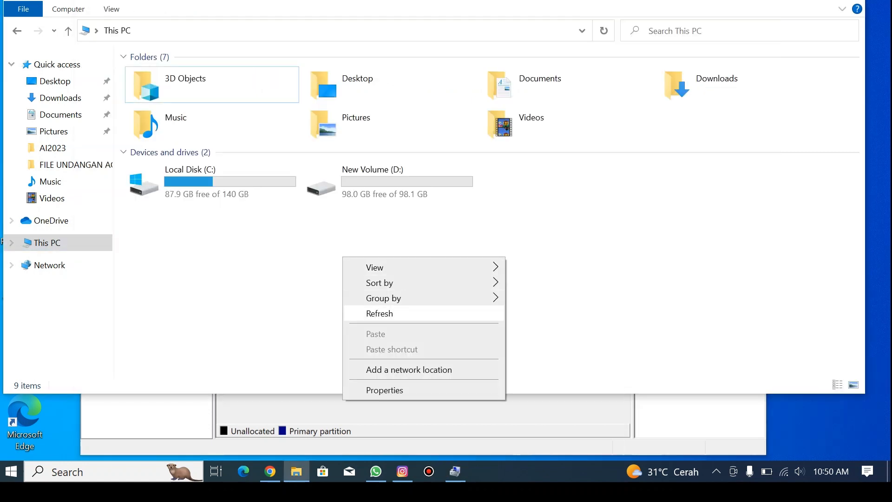
pyautogui.click(372, 312)
pyautogui.click(371, 181)
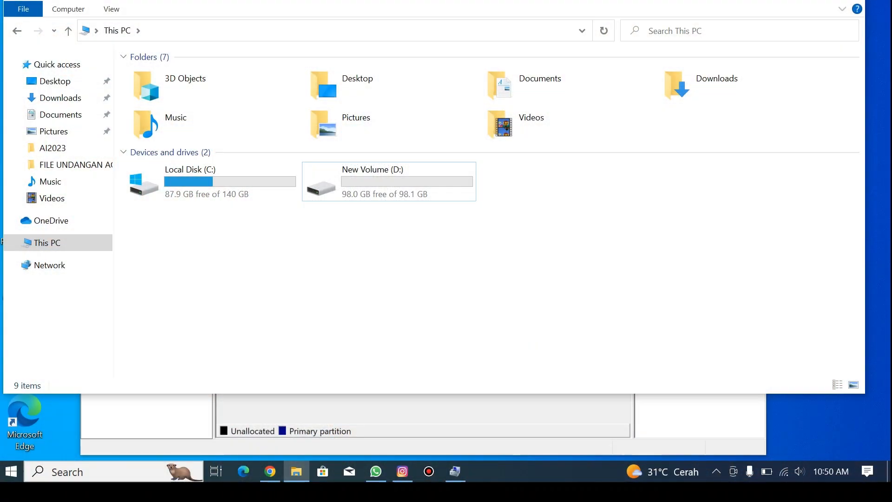
# Step: Open New Volume (D:) in File Explorer, refresh its contents, and return to This PC
pyautogui.click(212, 181)
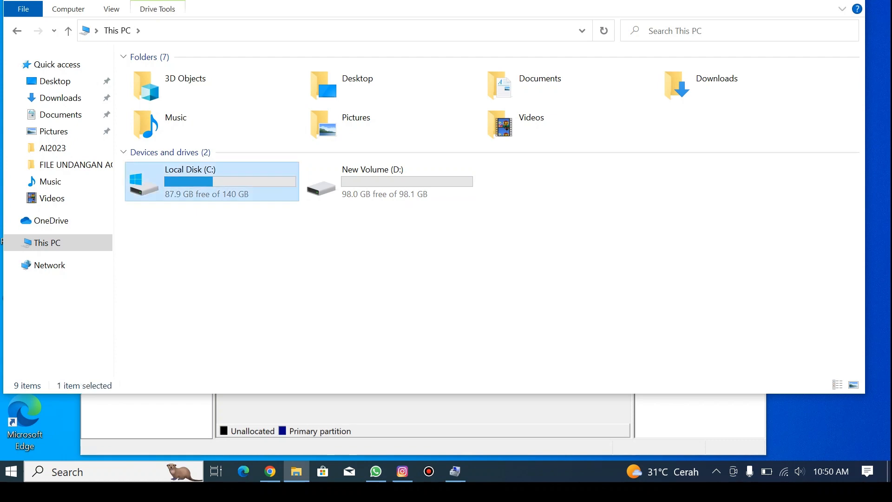
pyautogui.click(446, 233)
pyautogui.click(444, 180)
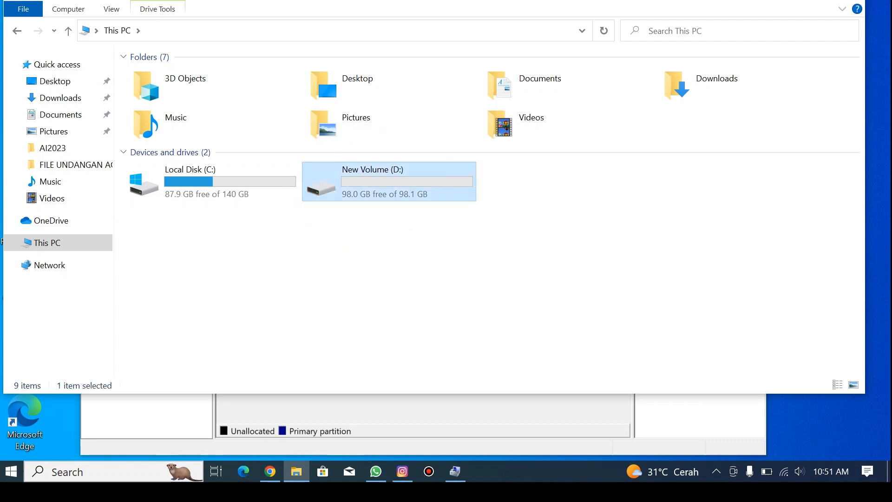
pyautogui.press('Return')
pyautogui.rightClick(407, 148)
pyautogui.click(442, 203)
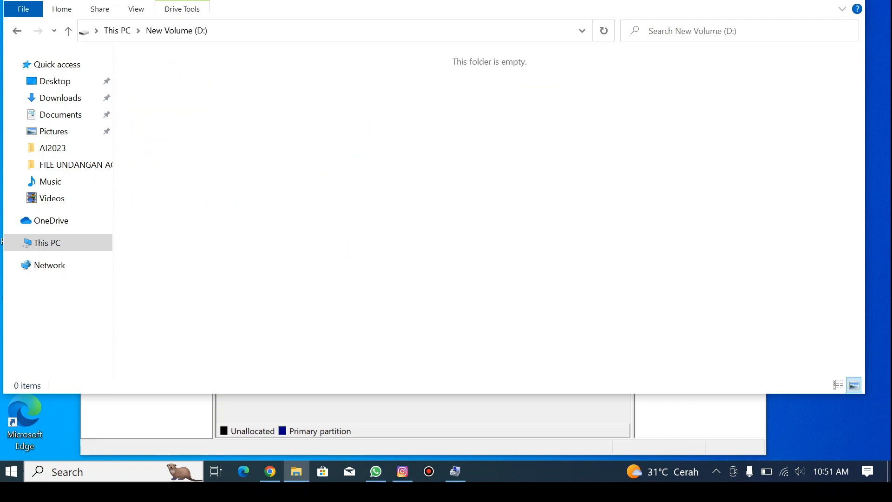
pyautogui.click(68, 30)
# Step: Recheck drives C: and D: in This PC, then close Computer Management
pyautogui.click(212, 182)
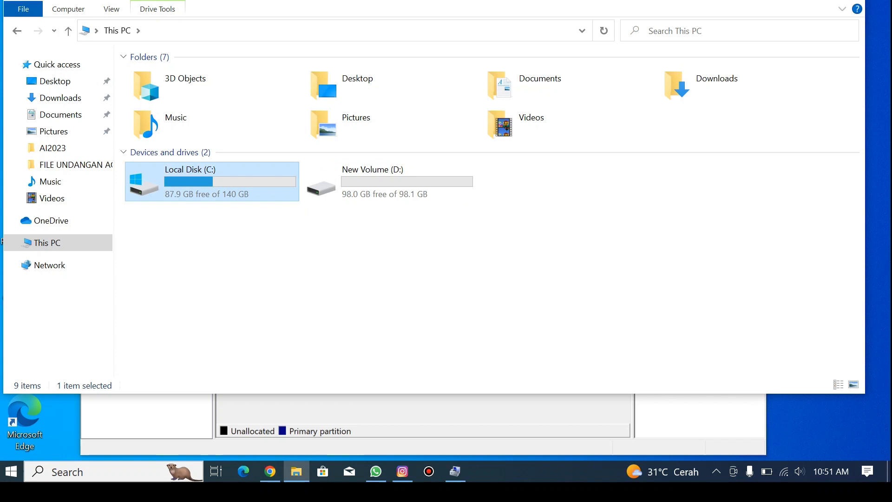
pyautogui.click(389, 181)
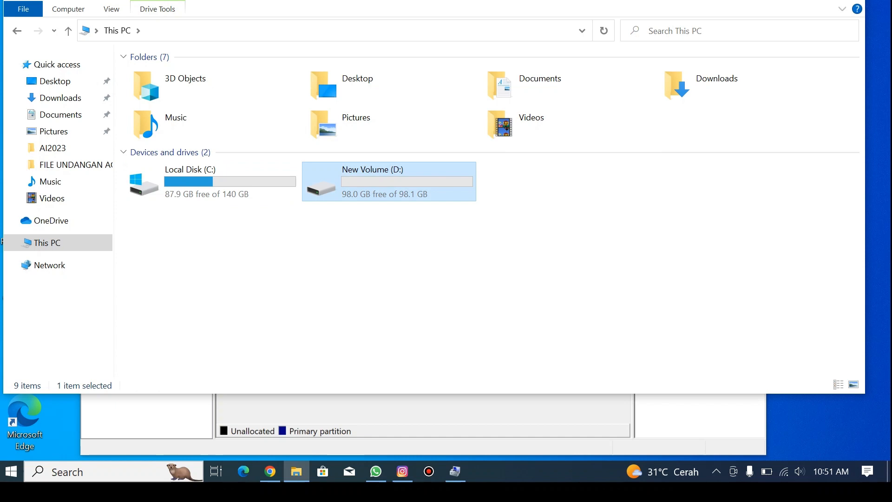
pyautogui.click(413, 261)
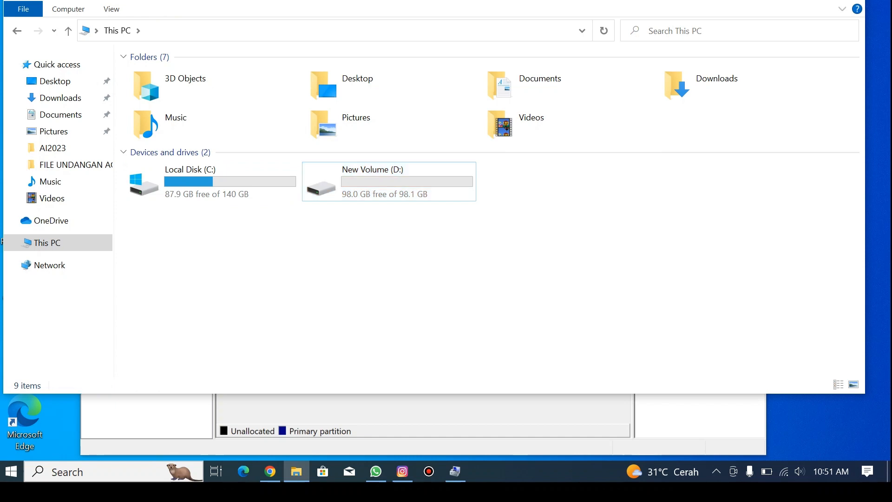
pyautogui.hotkey('alt', 'Tab')
pyautogui.hotkey('alt', 'F4')
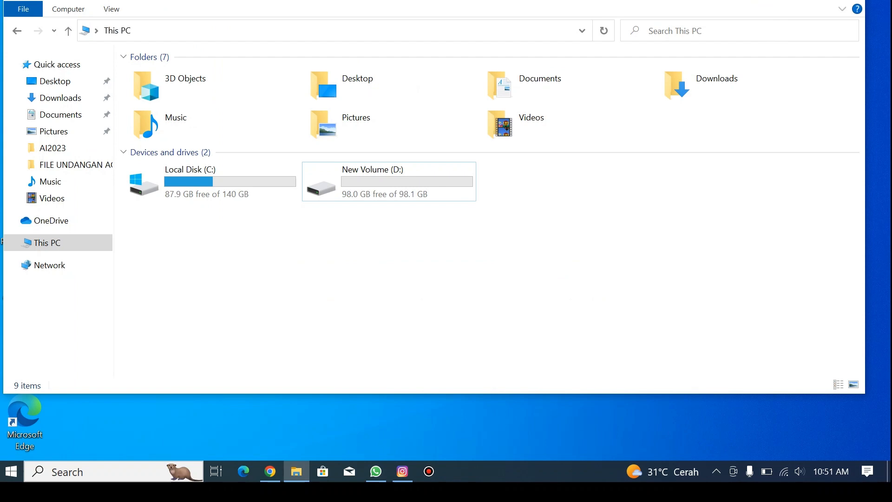